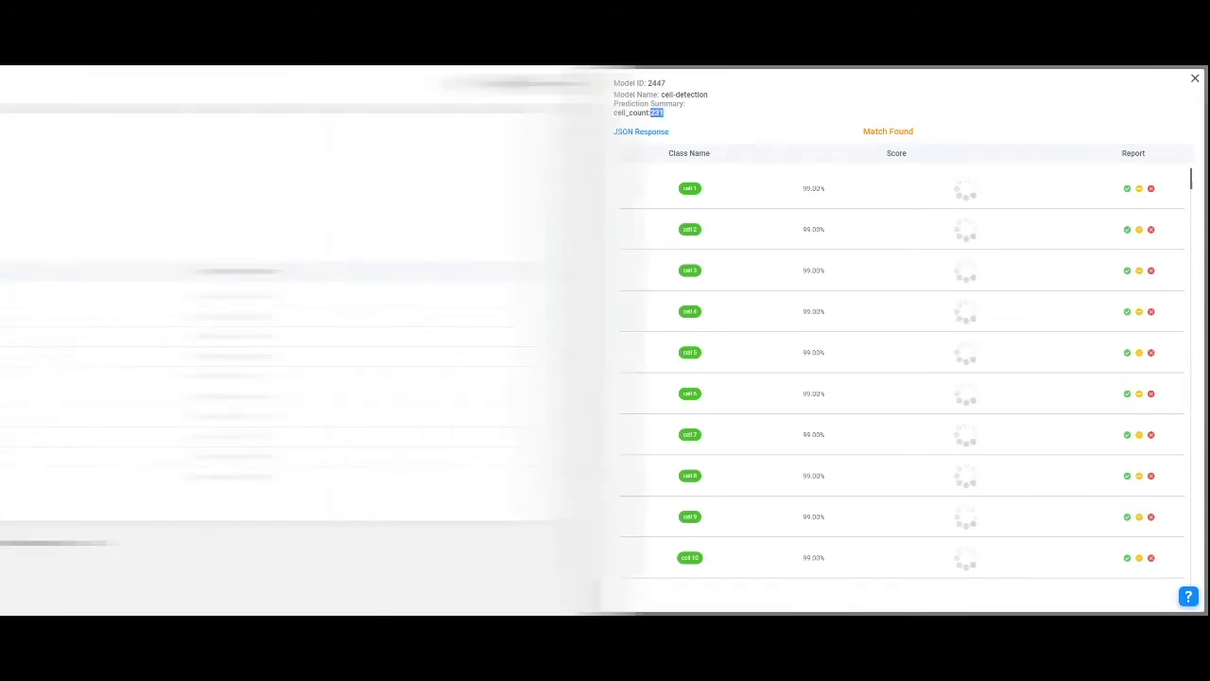
Open the chooch_cell_detection dataset from the object detection datasets and view its first annotated image
left_click(153, 206)
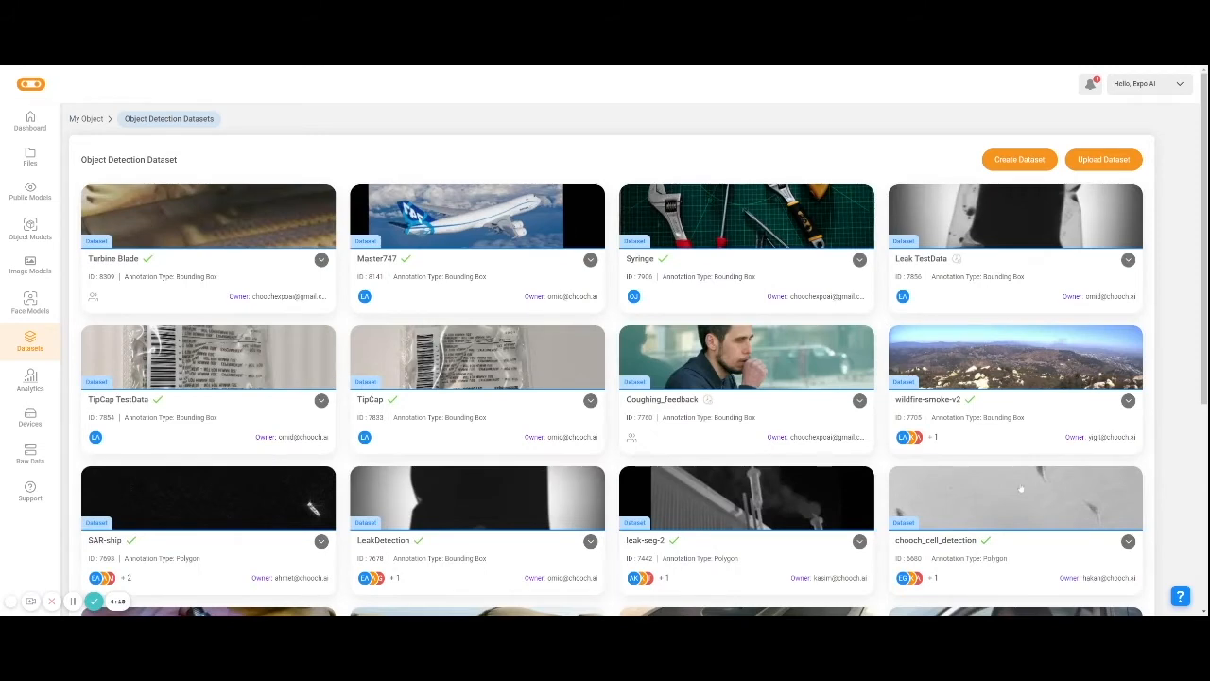
left_click(1018, 489)
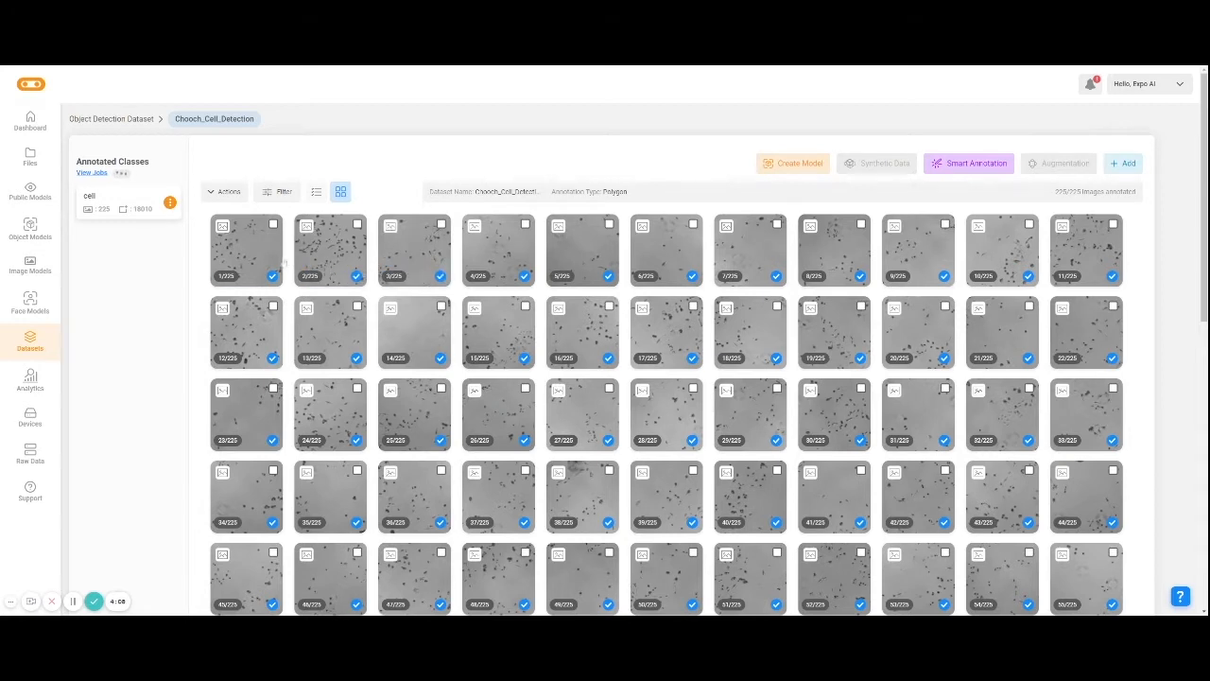
left_click(265, 254)
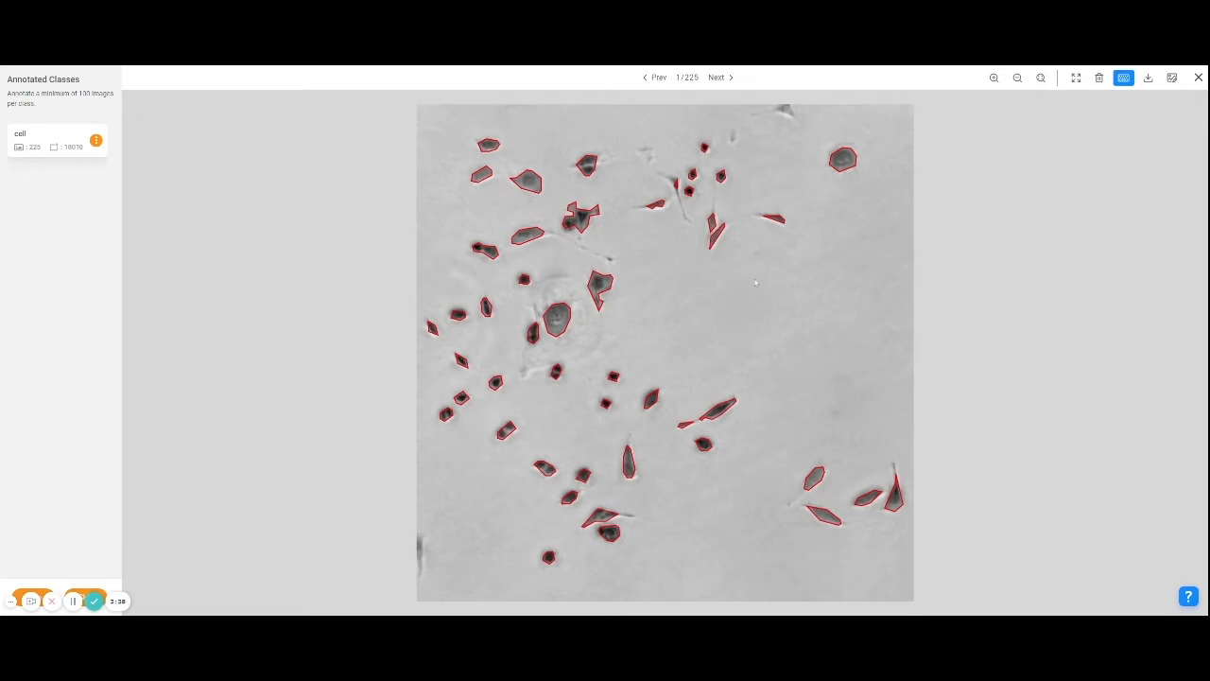
Draw a small five-sided polygon on the empty area near the image's upper centre-right and label it cell
left_click(765, 280)
left_click(769, 294)
left_click(757, 296)
left_click(753, 290)
left_click(763, 283)
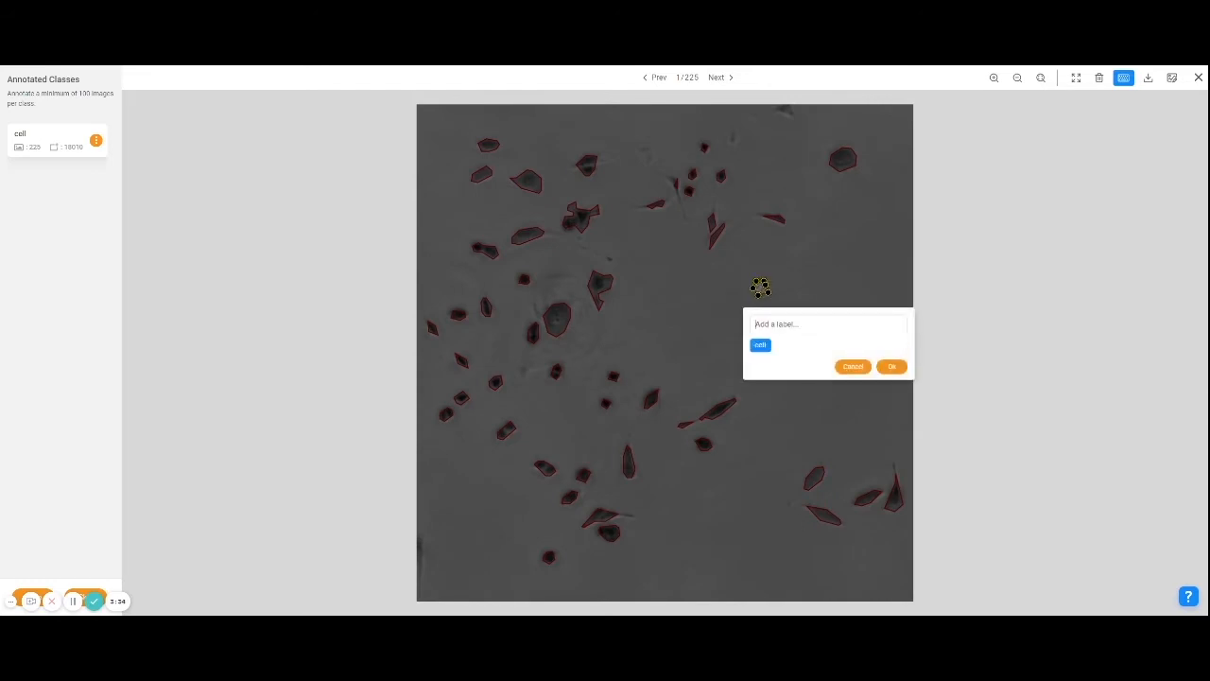
left_click(766, 346)
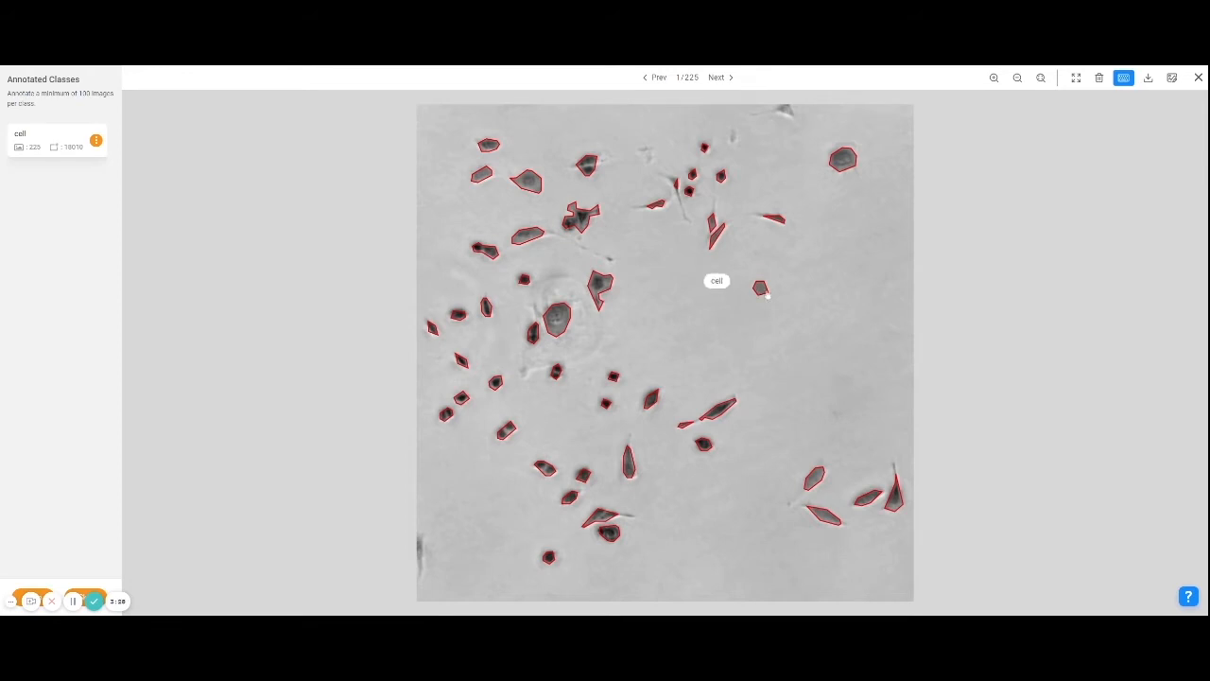
Remove the newly drawn cell polygon and close the image to return to the dataset
left_click(766, 293)
left_click(758, 367)
left_click(1197, 80)
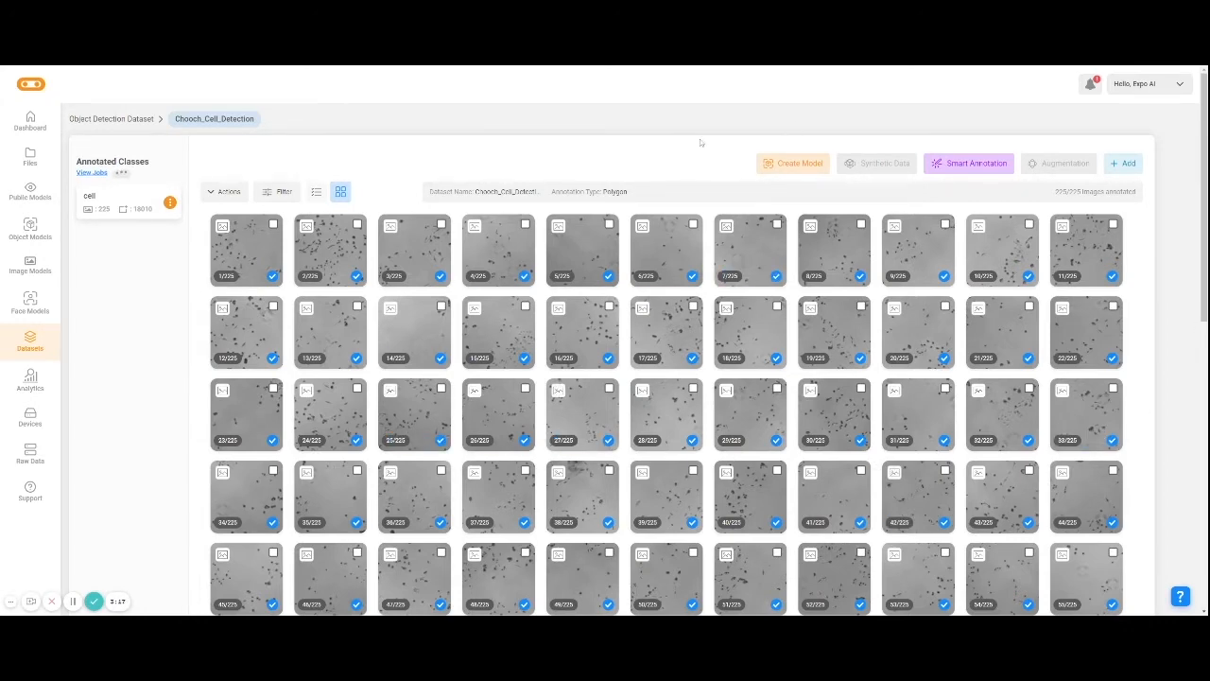
Try out a new model setup named cell detection, comparing the segmentation model types and choosing Medical, and dismiss it without creating the model
left_click(793, 162)
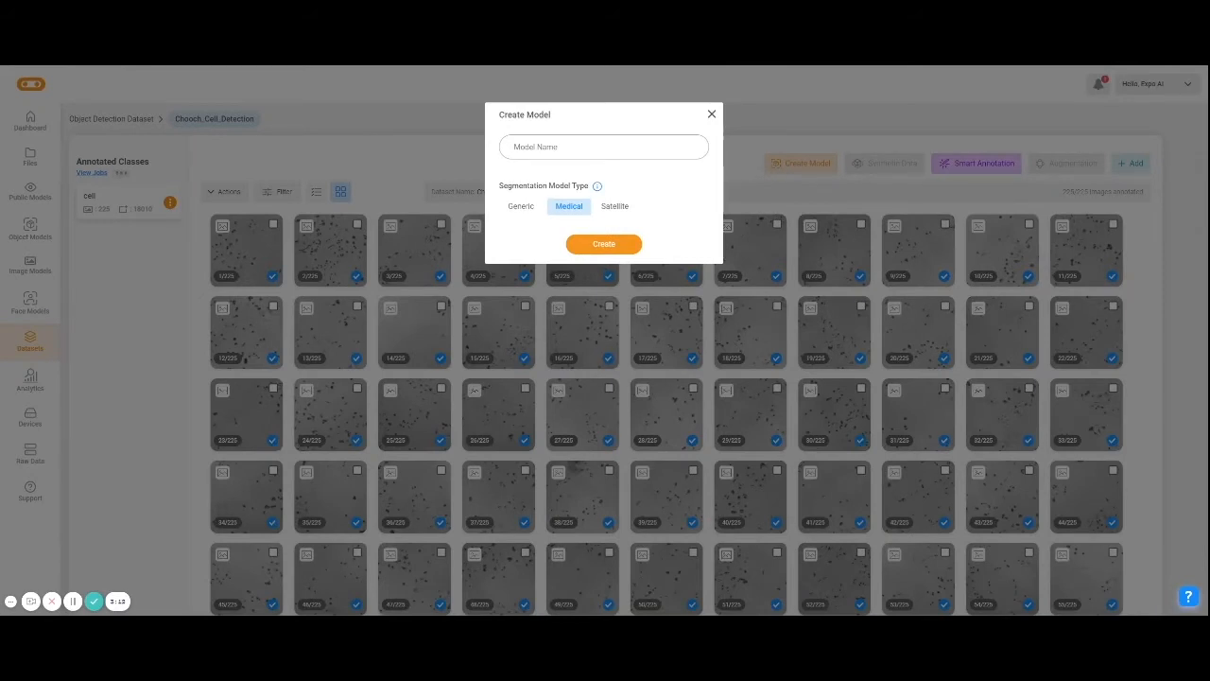
type("cell detection")
left_click(536, 214)
left_click(576, 211)
left_click(599, 202)
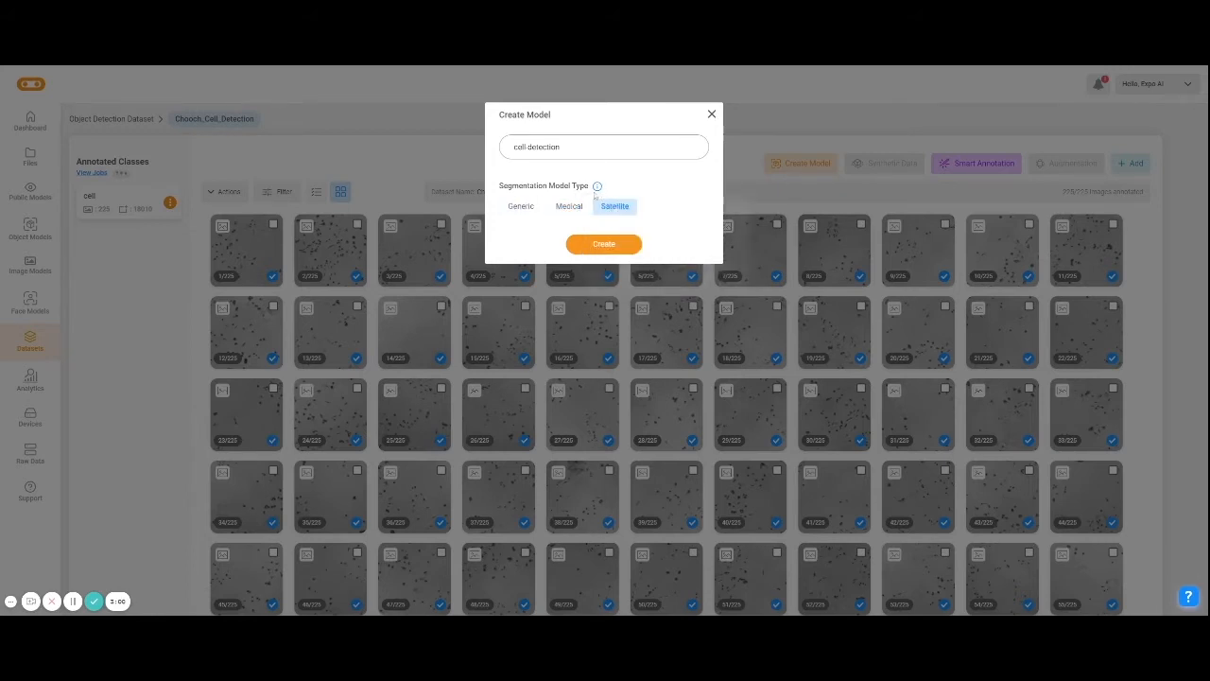
mouse_move(597, 188)
left_click(577, 209)
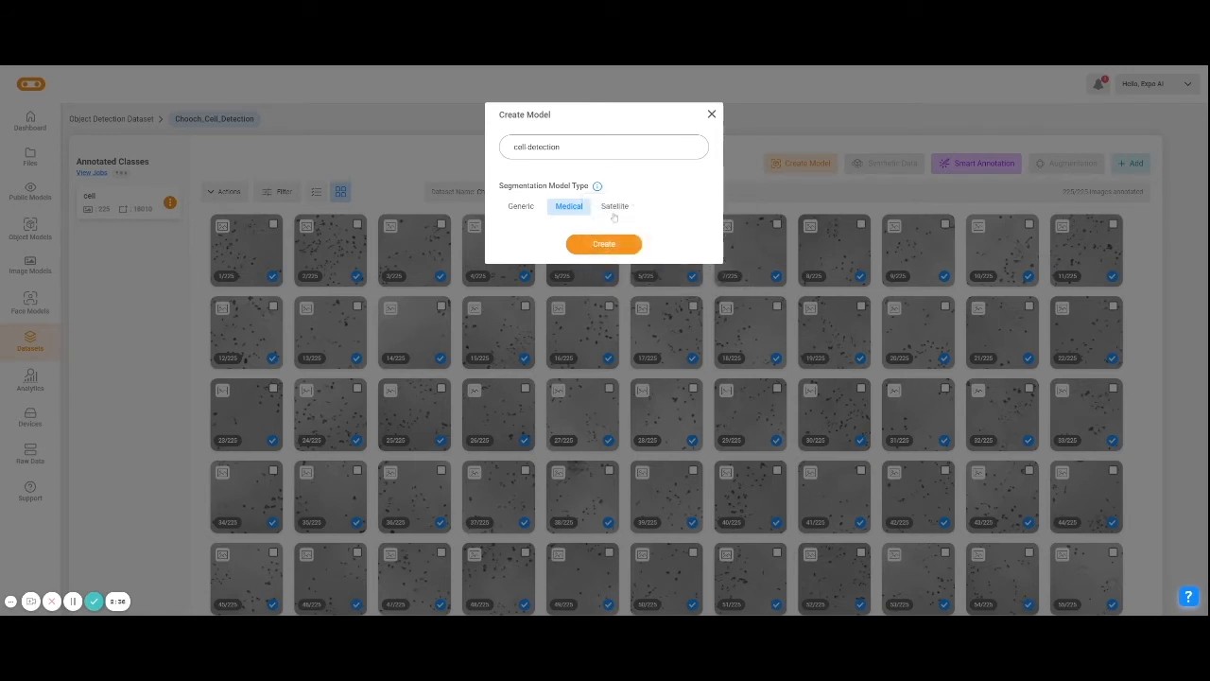
left_click(615, 212)
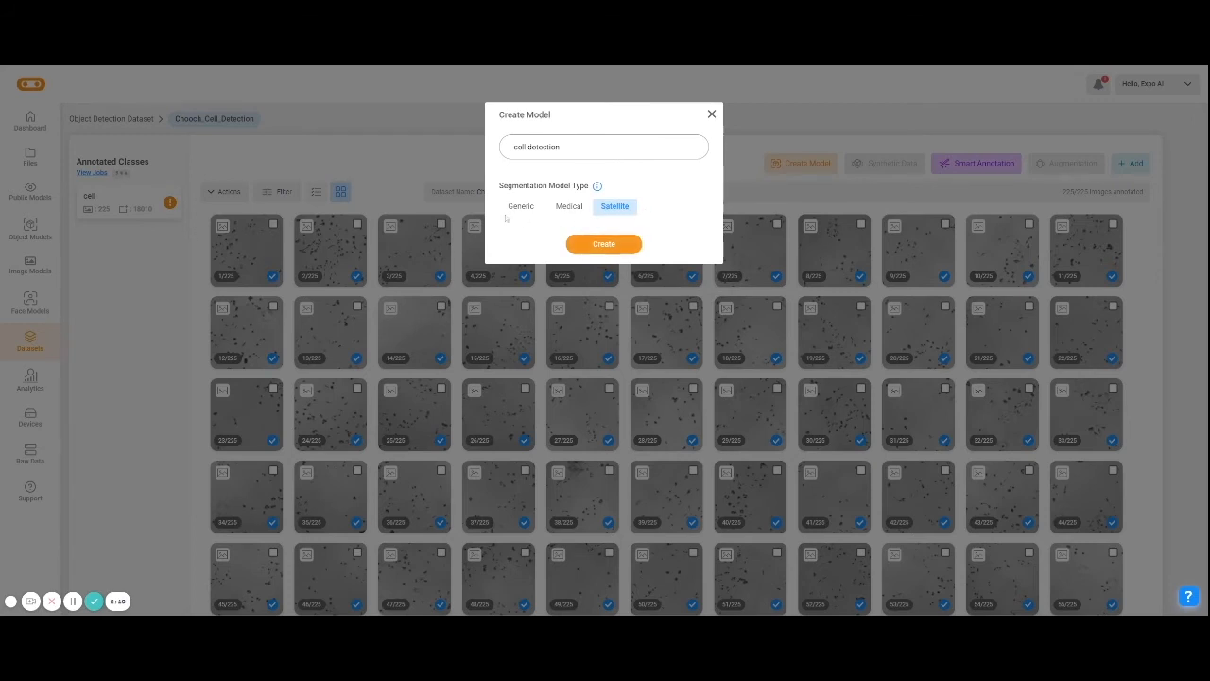
left_click(576, 211)
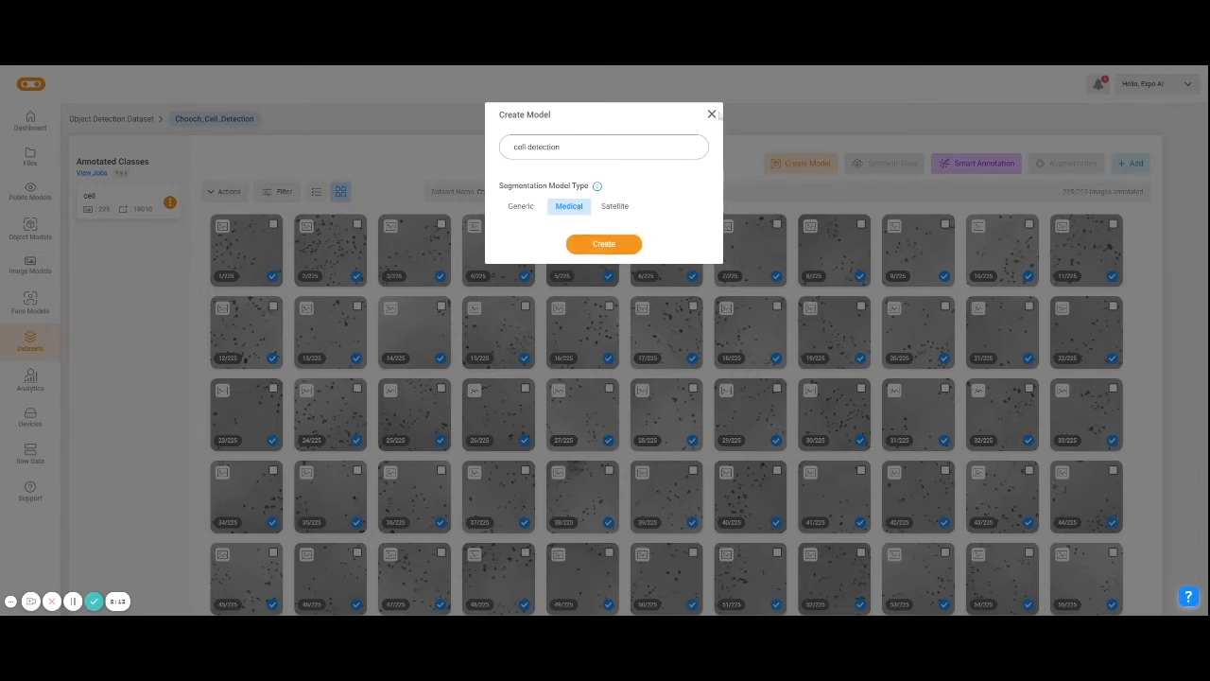
left_click(712, 114)
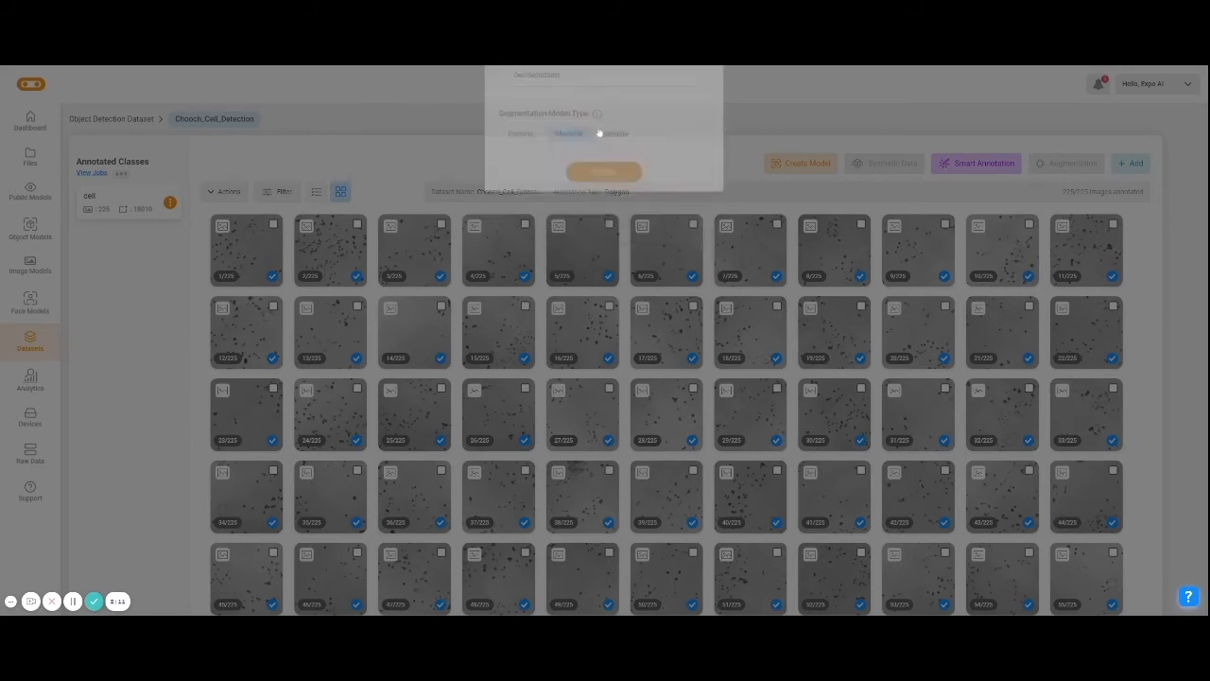
Find the cell-detection model among the object models and check its training status and training log
left_click(37, 230)
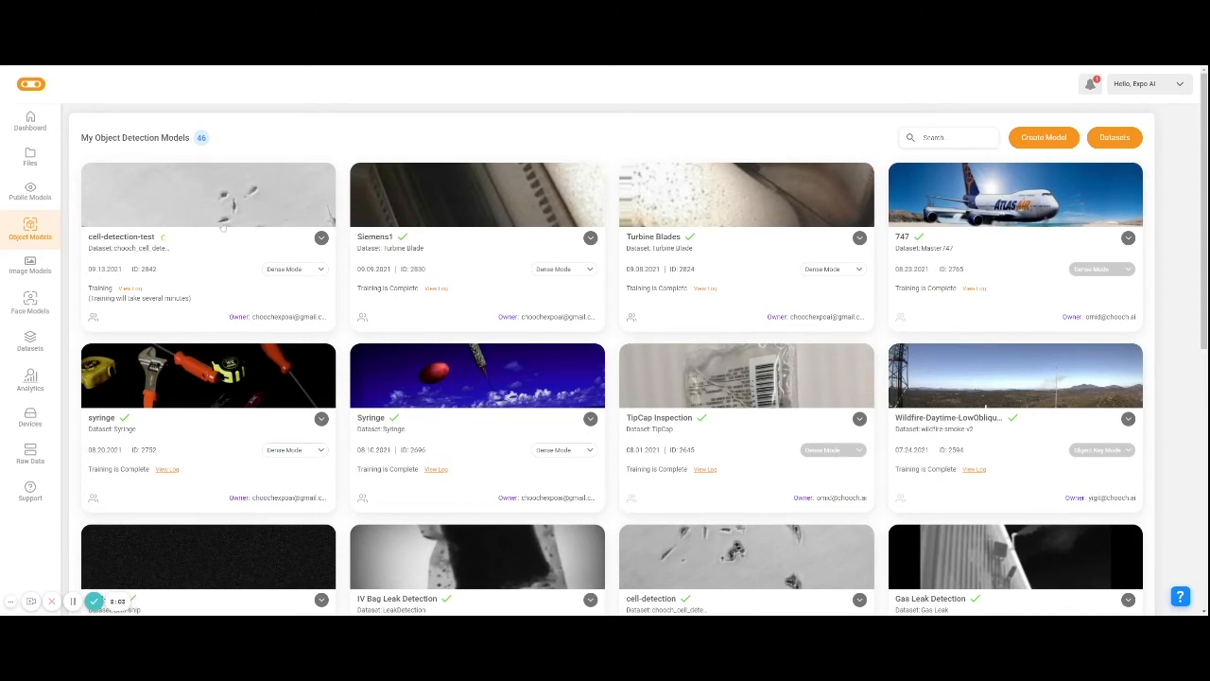
scroll(400, 380, "down", 1)
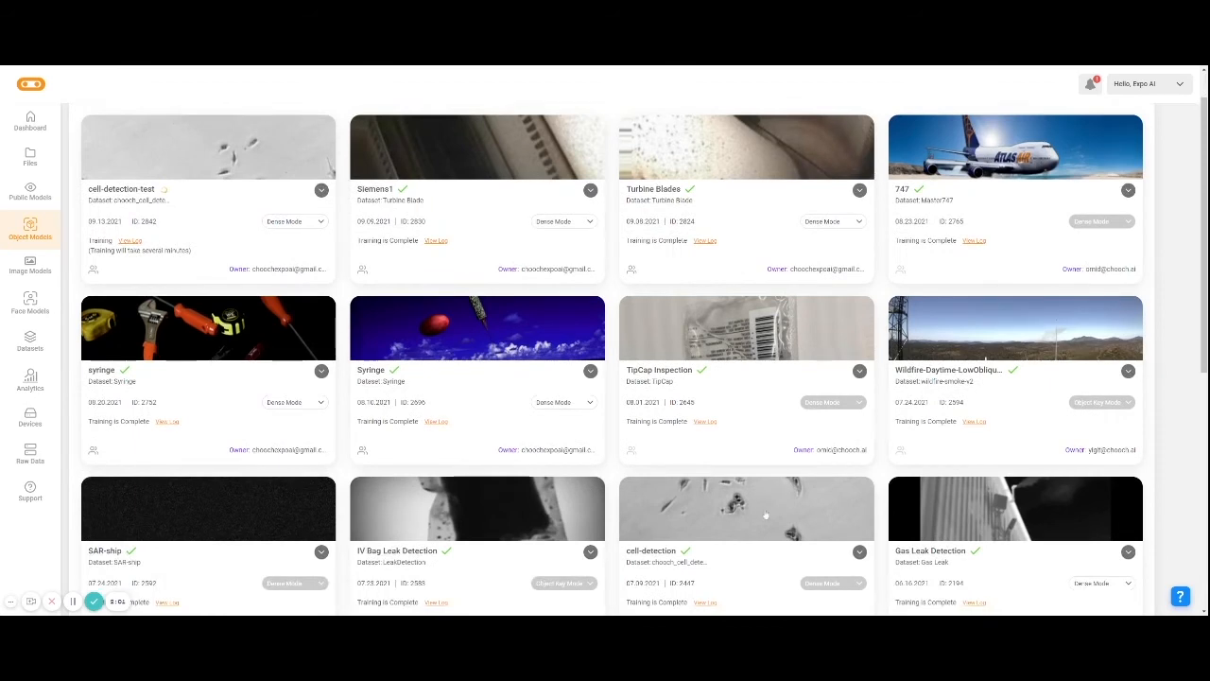
scroll(736, 508, "down", 2)
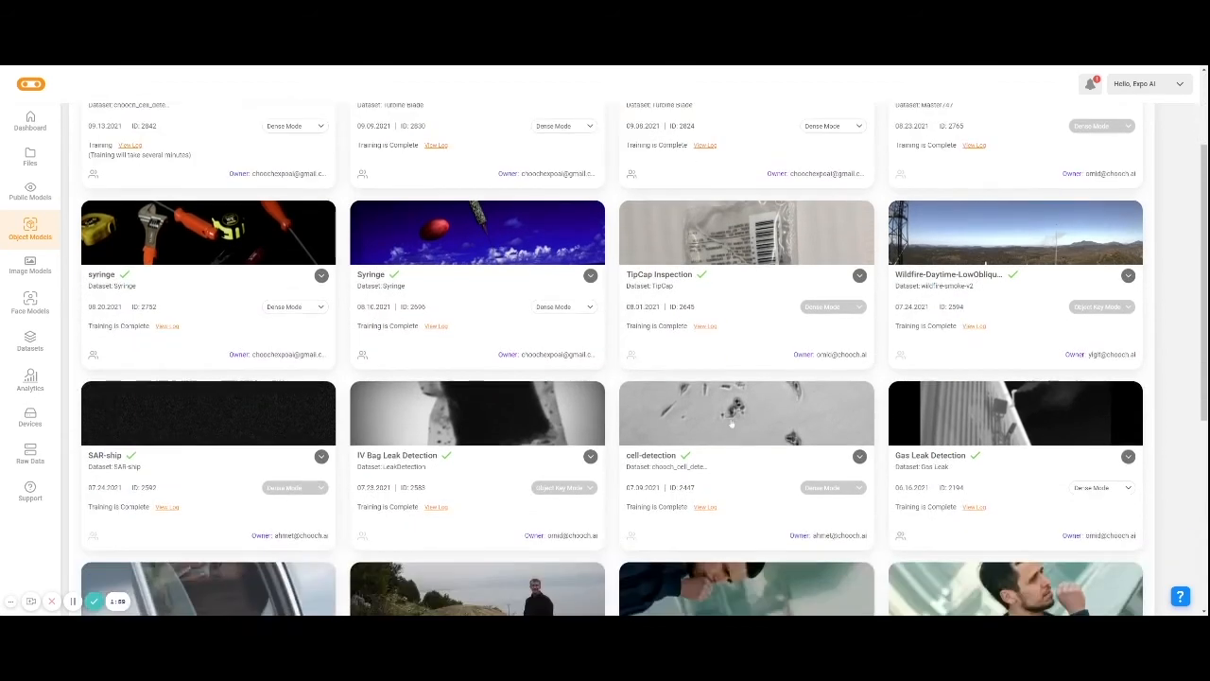
left_click_drag(626, 507, 688, 507)
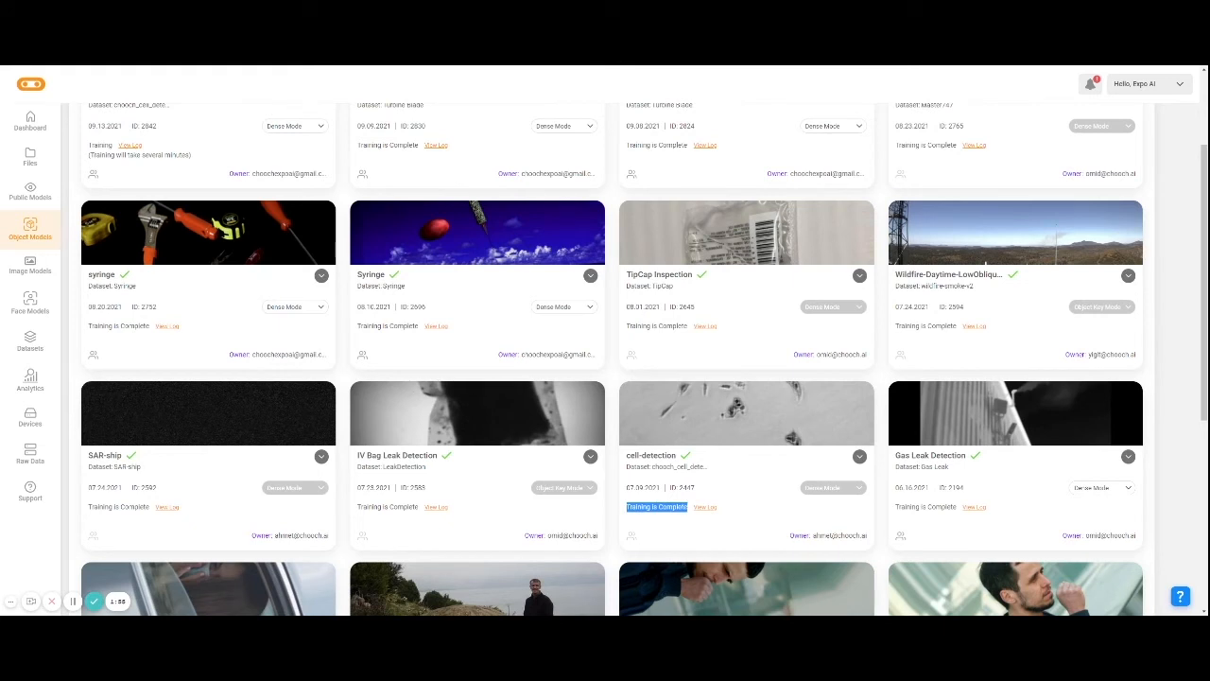
left_click(715, 518)
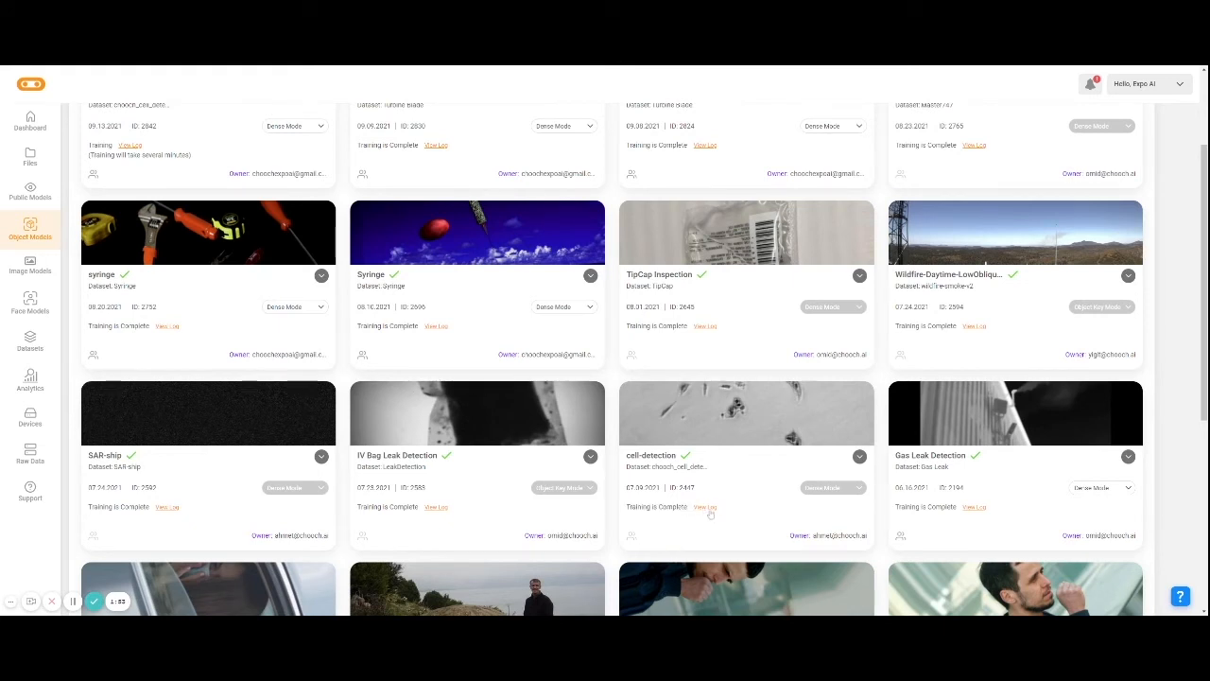
left_click(707, 509)
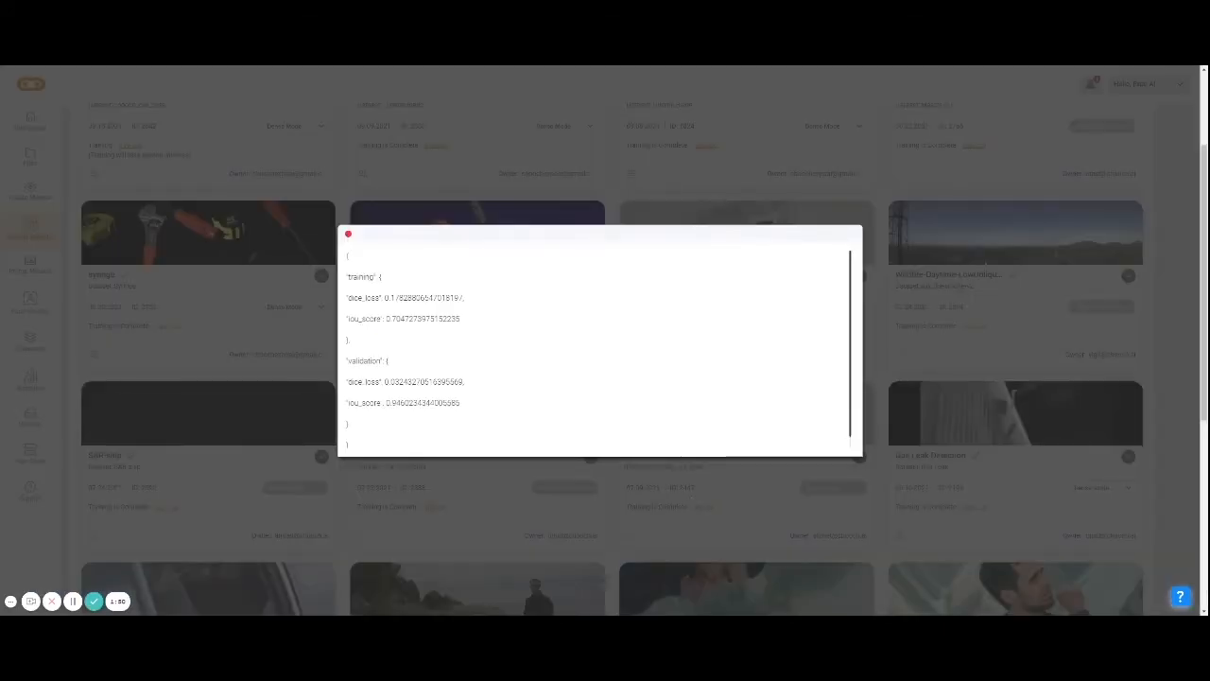
left_click(744, 486)
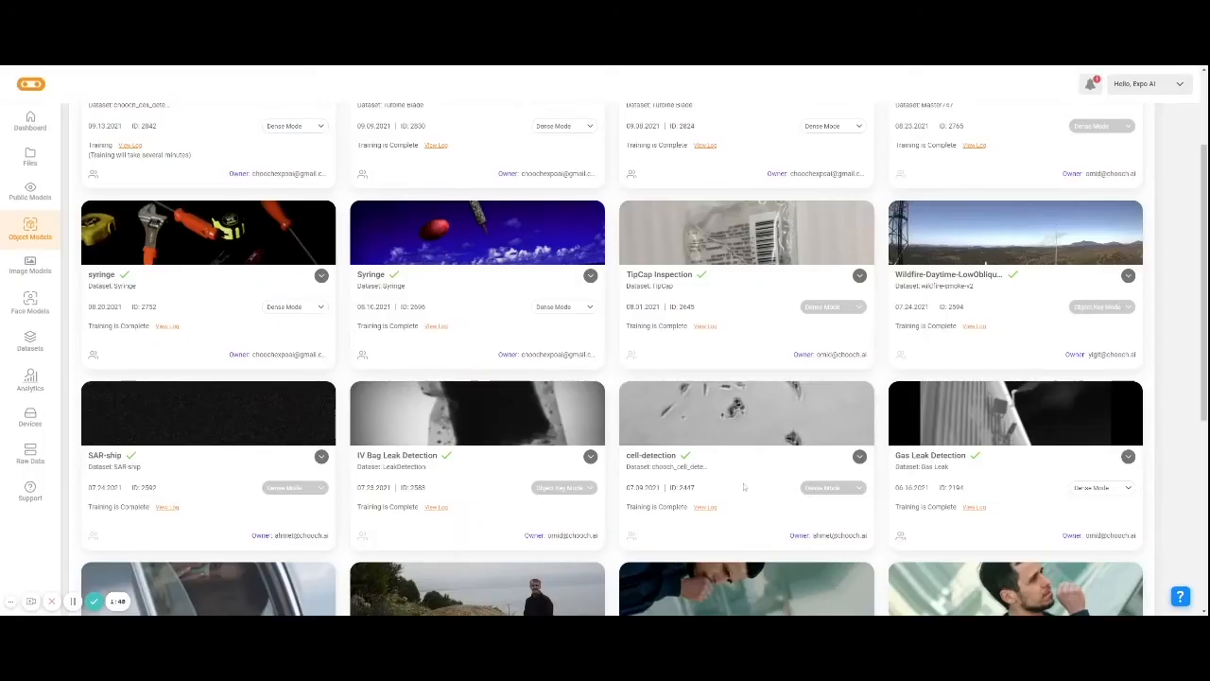
Open the cell-detection model and test it by uploading a local cell image
left_click(728, 420)
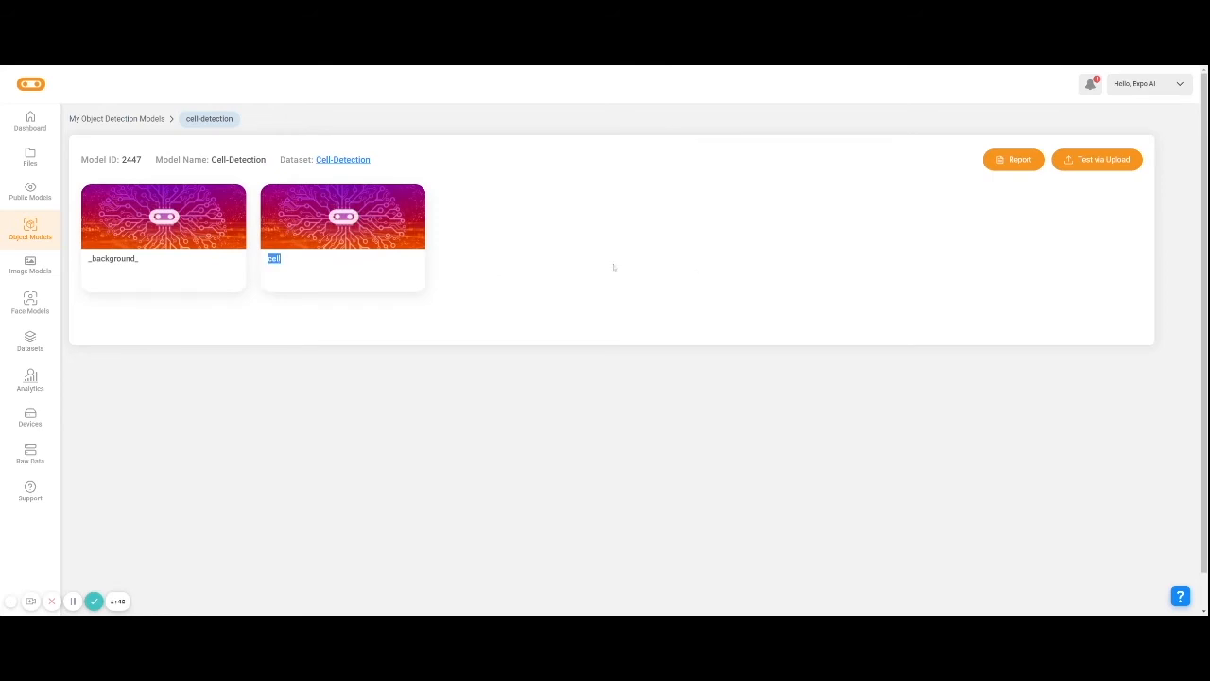
left_click(1097, 161)
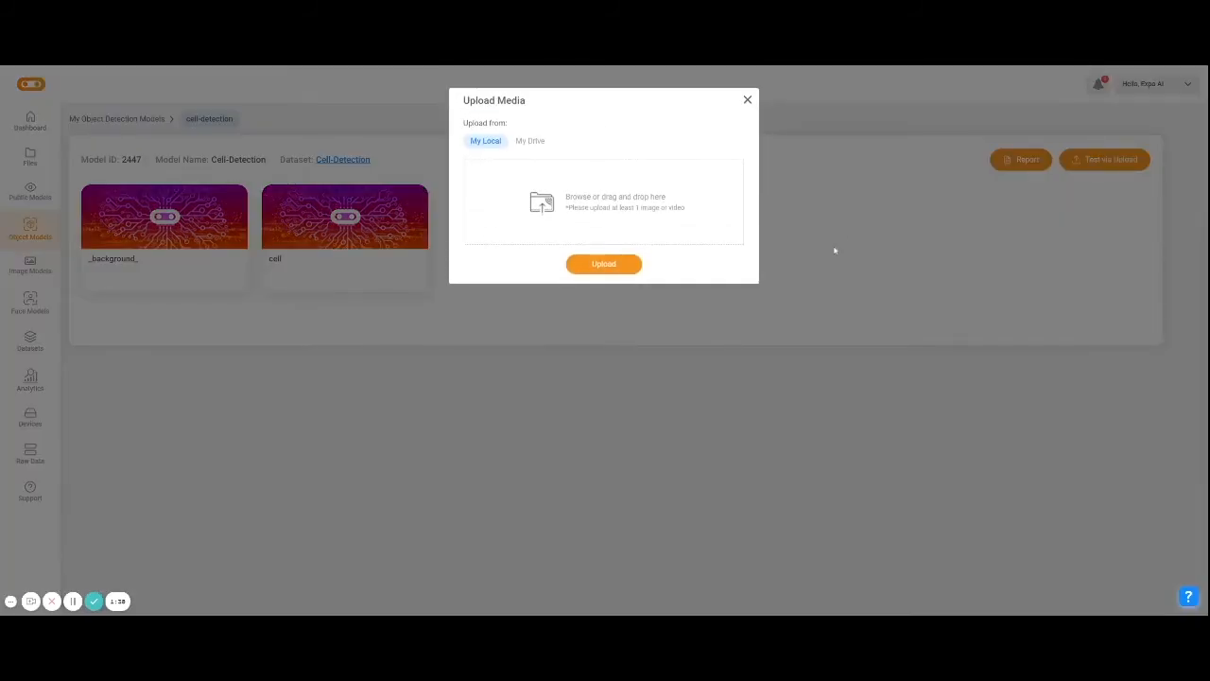
left_click(548, 188)
left_click(595, 270)
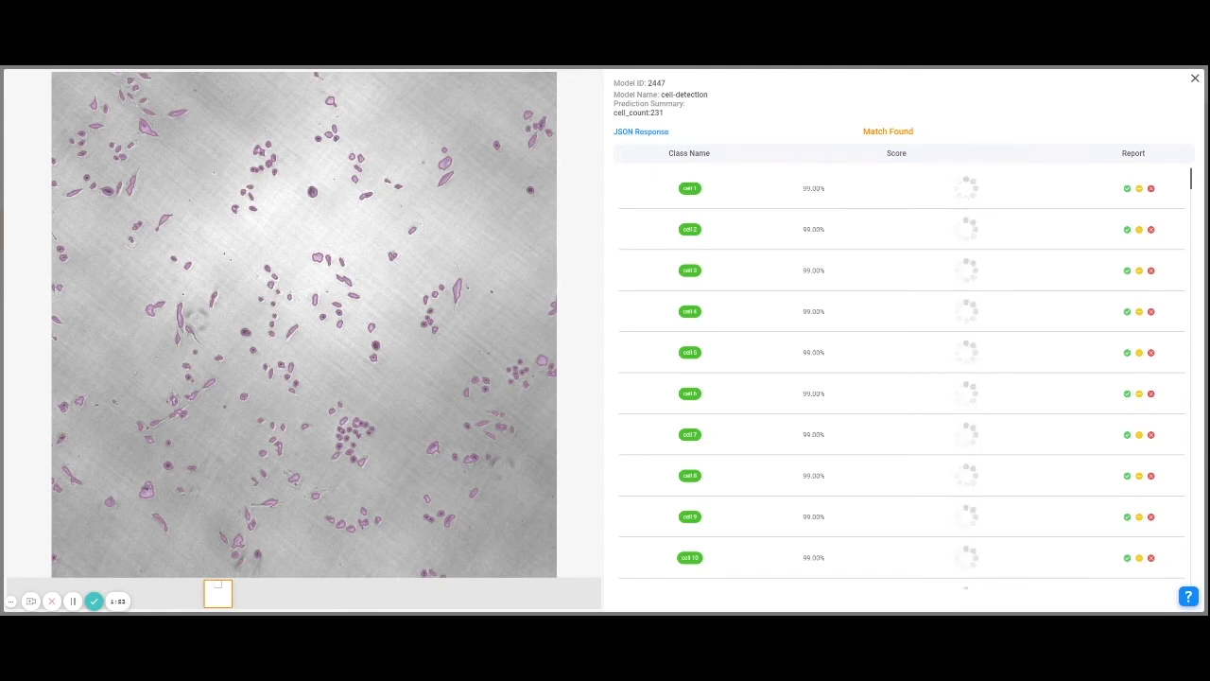
Examine the predicted cell count and the JSON response, including the coordinates, polygons and area of the detected cells
left_click_drag(665, 112, 651, 113)
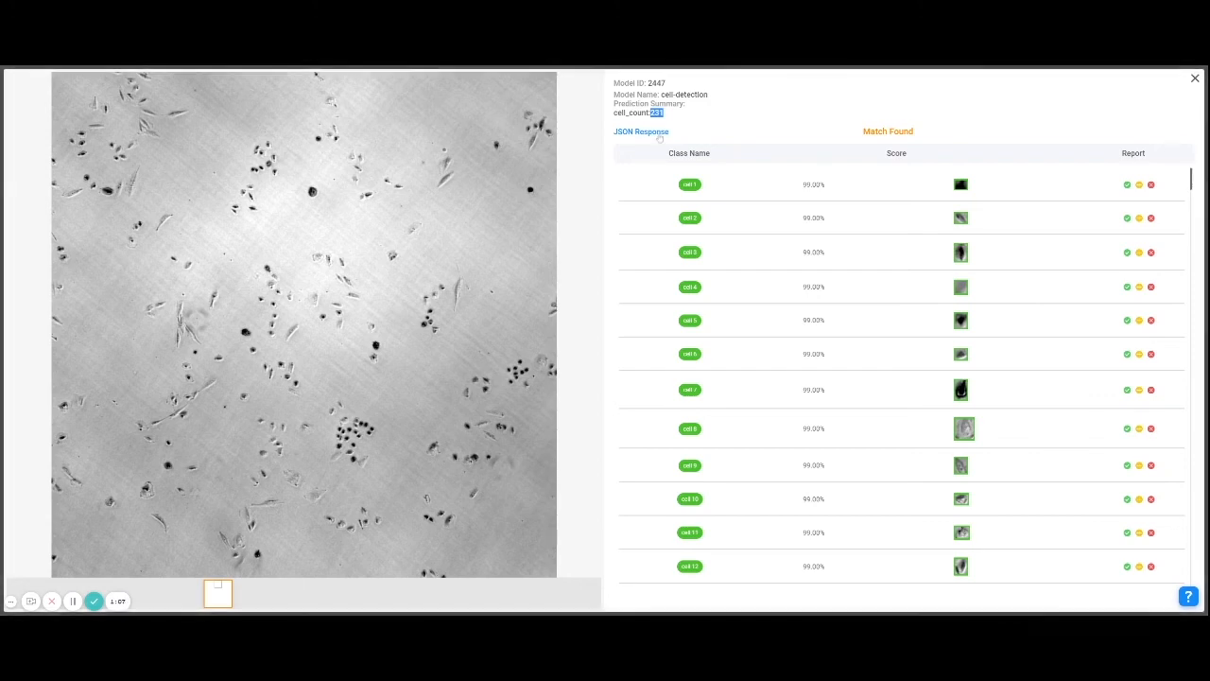
left_click(660, 135)
scroll(588, 207, "down", 3)
scroll(588, 206, "down", 2)
scroll(844, 154, "up", 5)
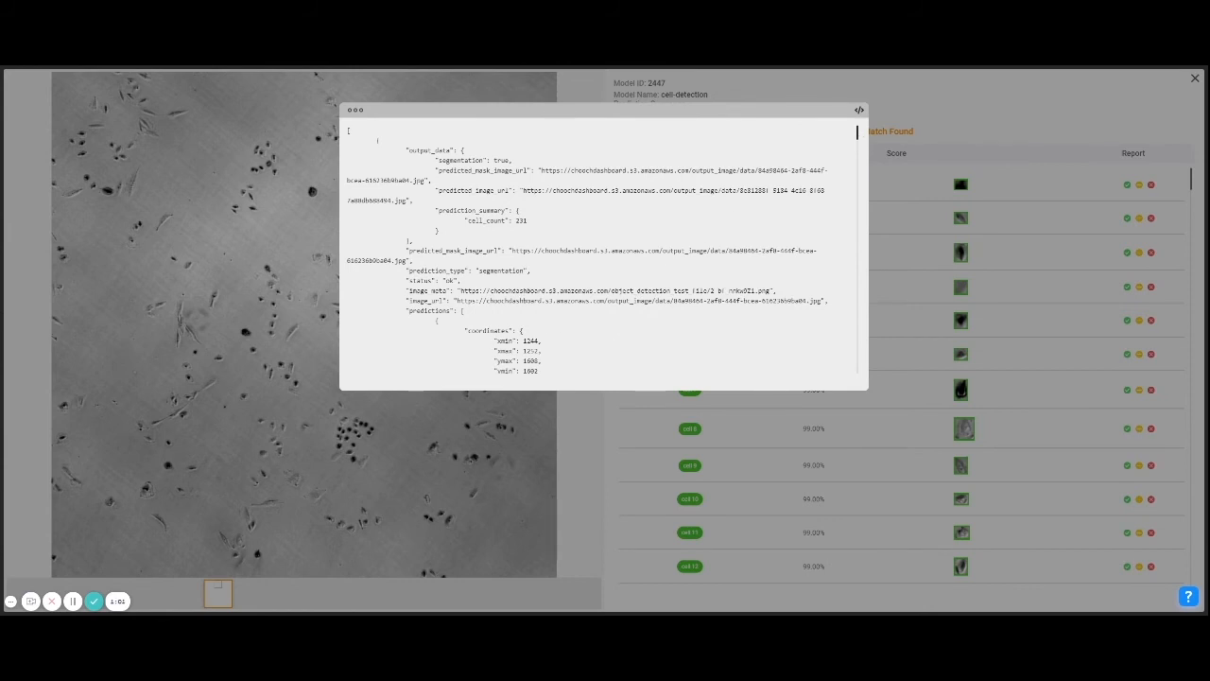
scroll(489, 195, "down", 5)
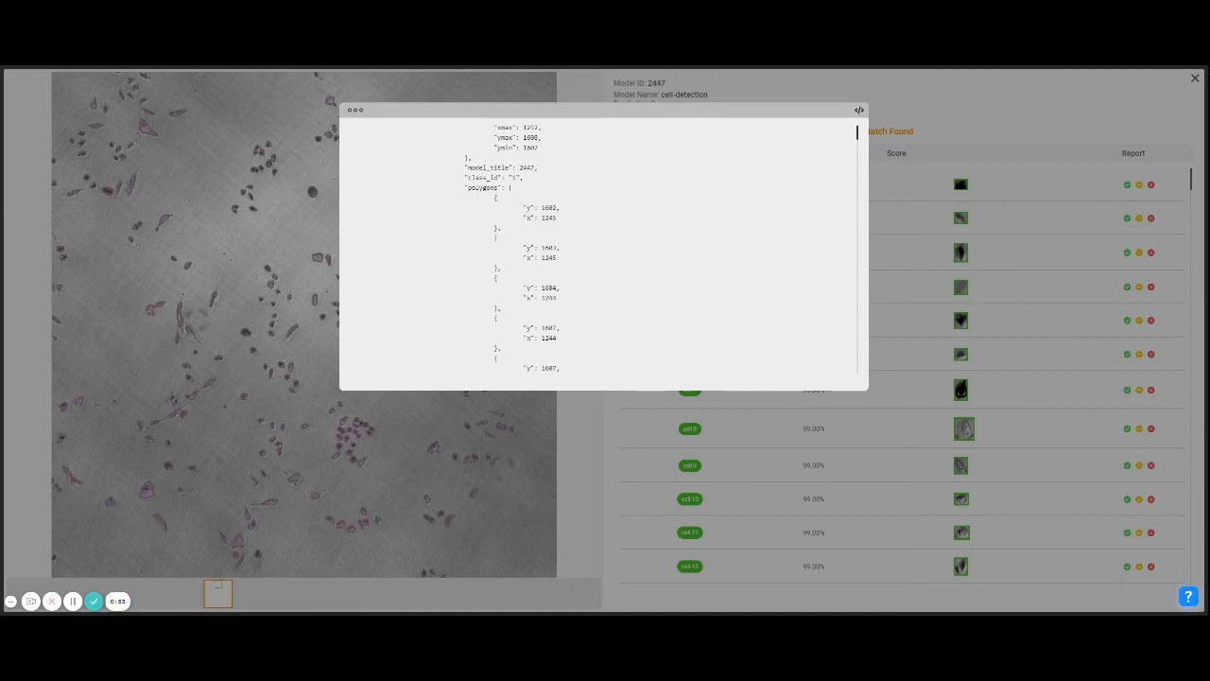
scroll(518, 196, "down", 10)
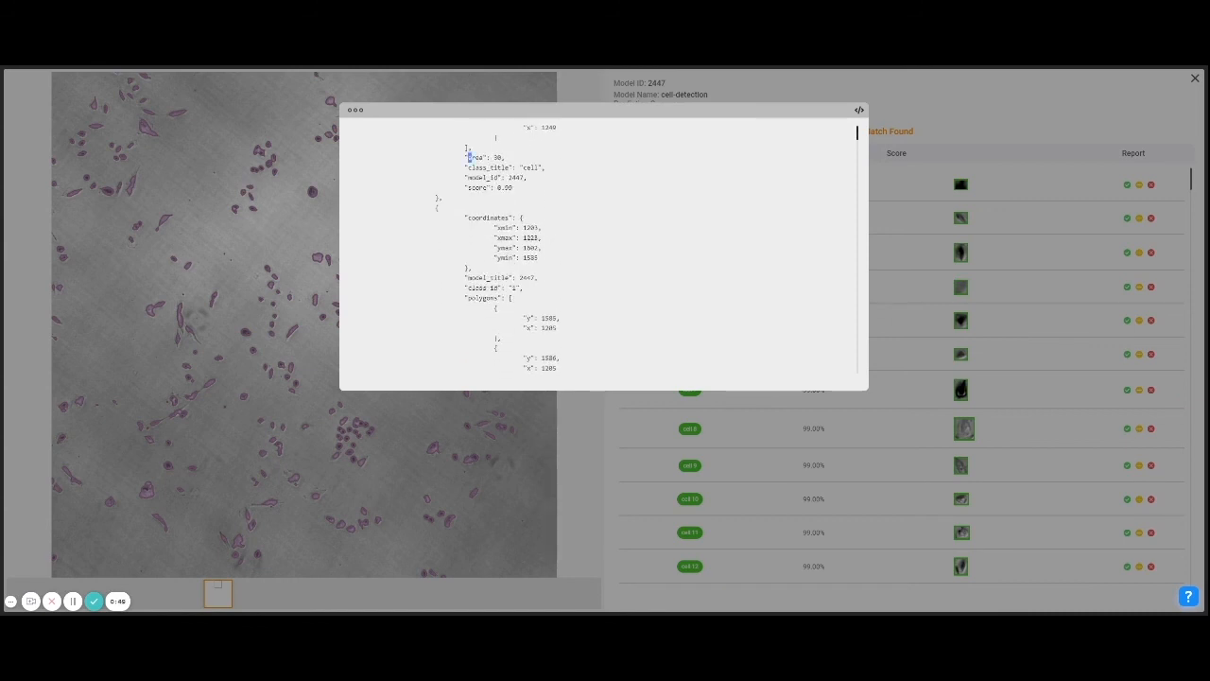
left_click_drag(471, 157, 487, 157)
scroll(571, 209, "down", 5)
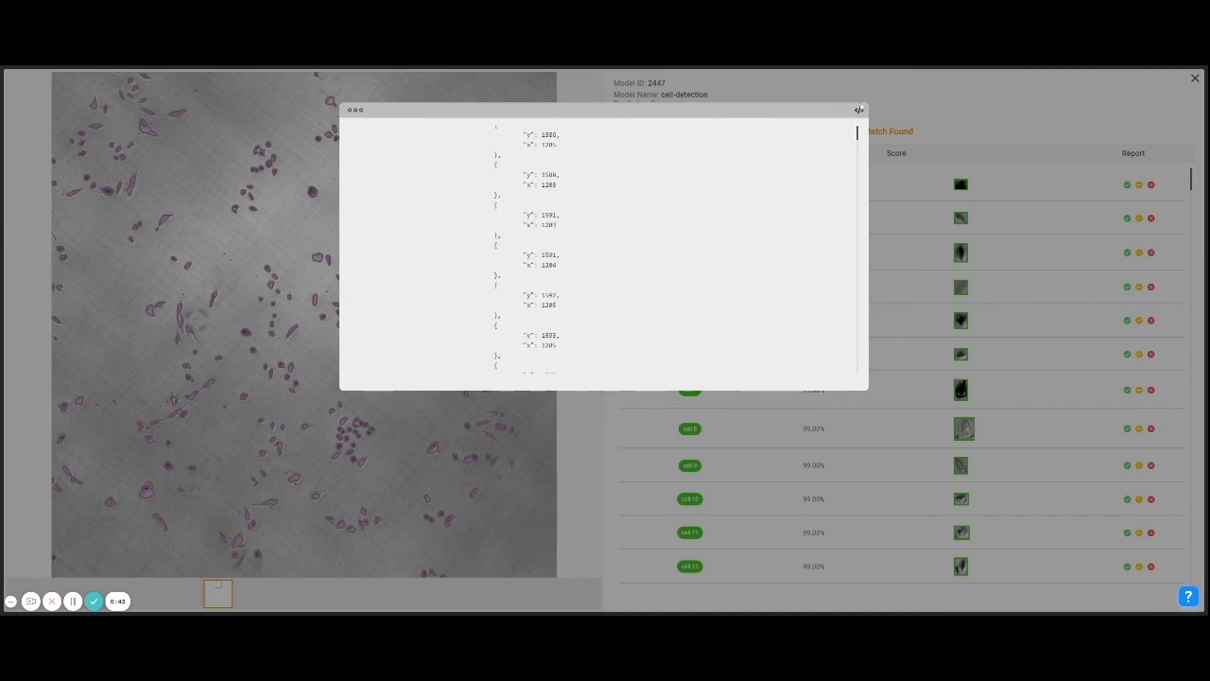
Close the JSON response and look through the list of detected cells with their scores
left_click(829, 95)
scroll(946, 283, "down", 5)
left_click_drag(1194, 230, 1197, 162)
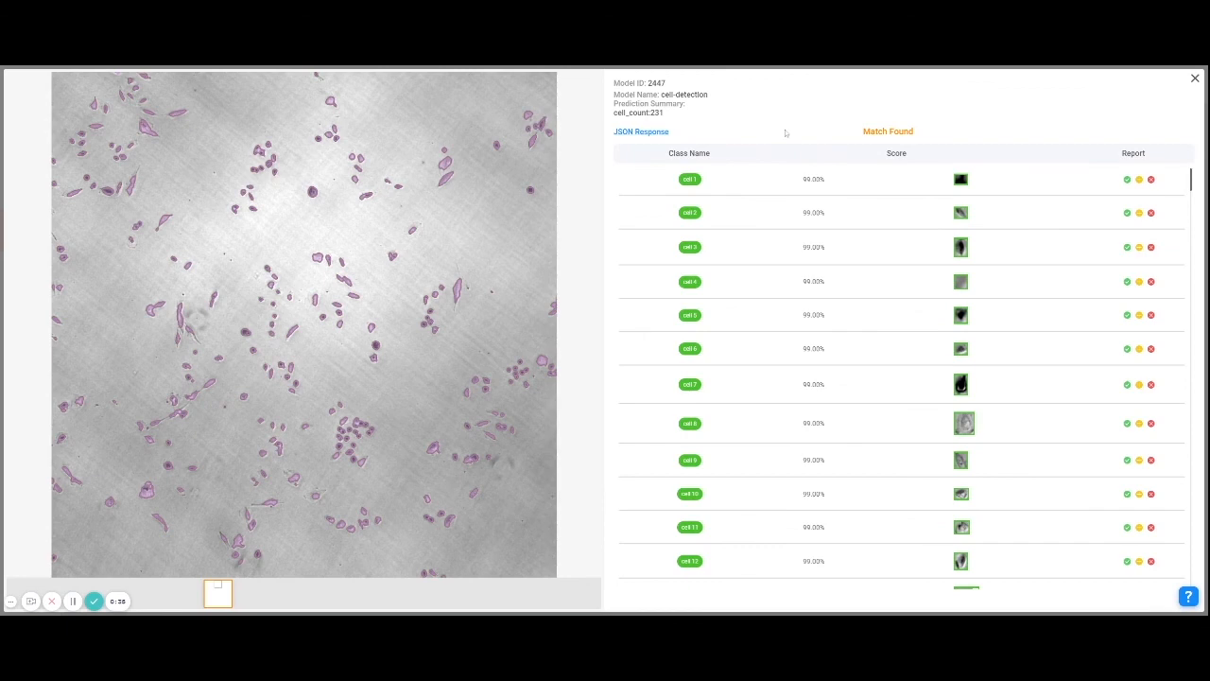